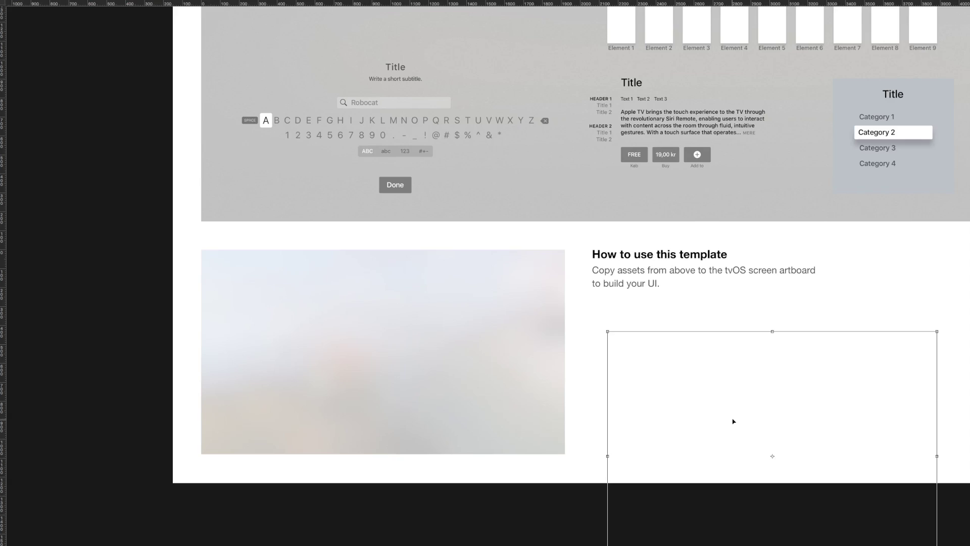
Move the grid content from the lower right up and left onto the blurred preview image.
left_click_drag(738, 419, 360, 340)
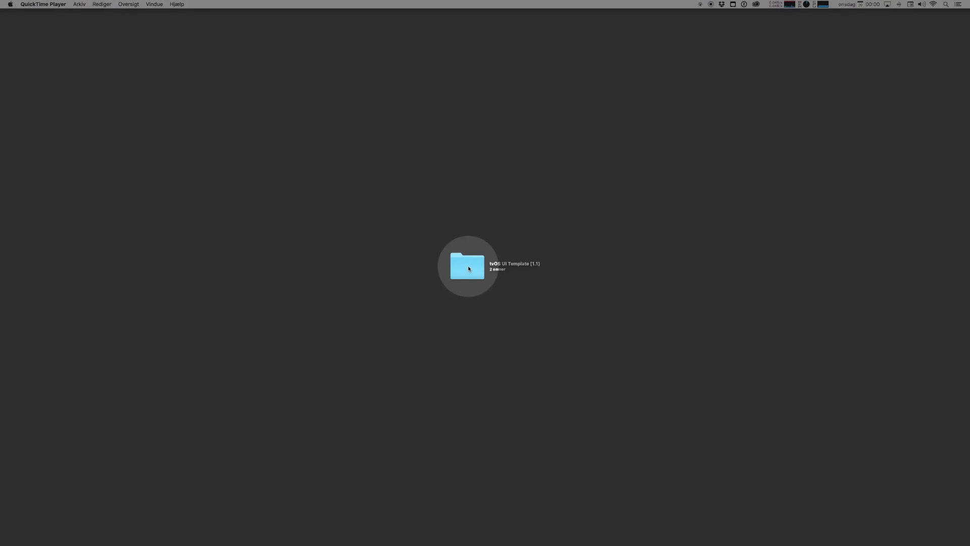
Open the tvOS UI Template [1.1] folder and select tvOS UI Template [1.1].psd.
double_click(468, 267)
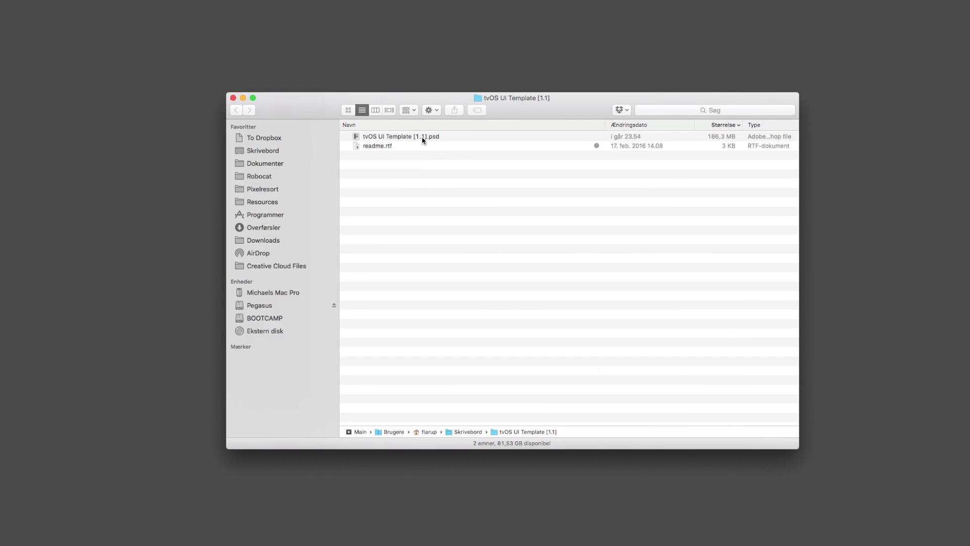
left_click(424, 139)
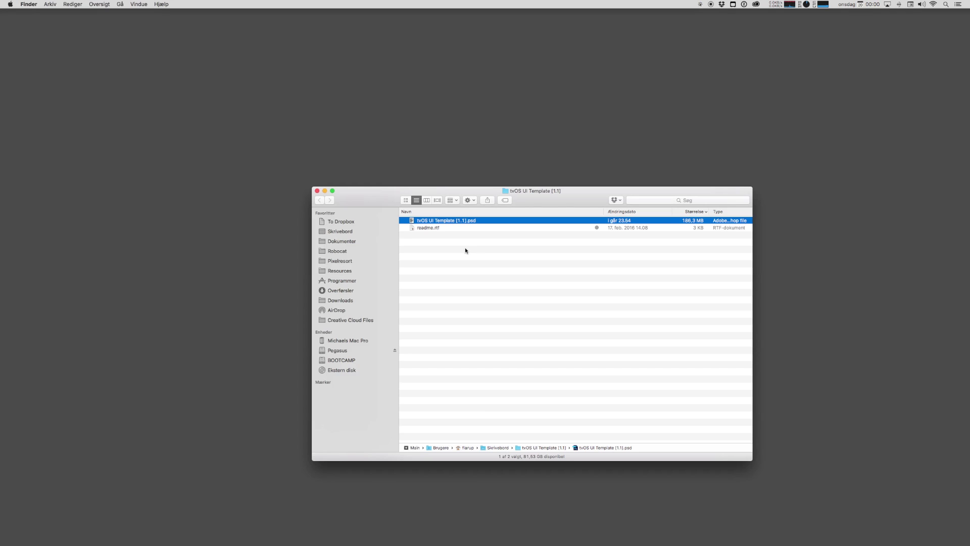
Open tvOS UI Template [1.1].psd, move its window toward centre, and collapse the Metadata group.
double_click(446, 221)
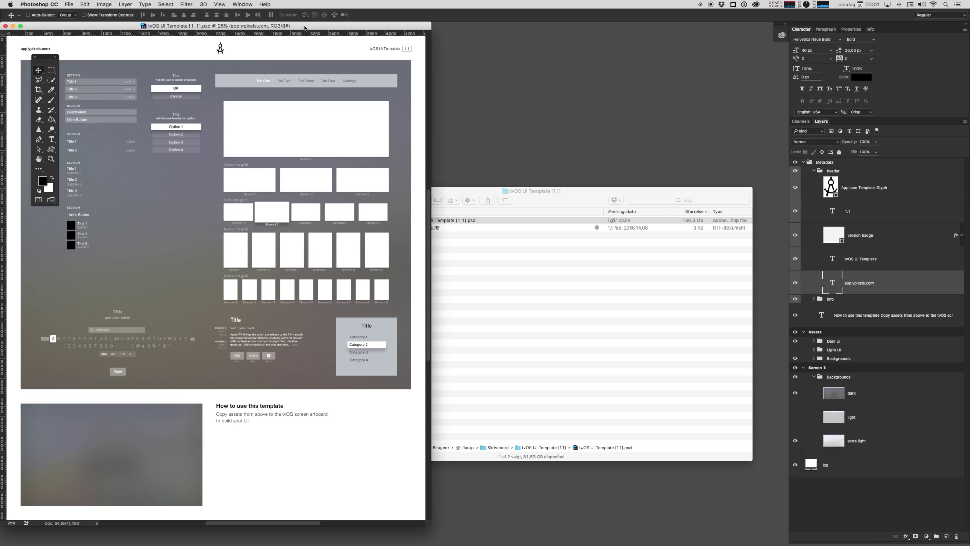
left_click_drag(305, 29, 501, 41)
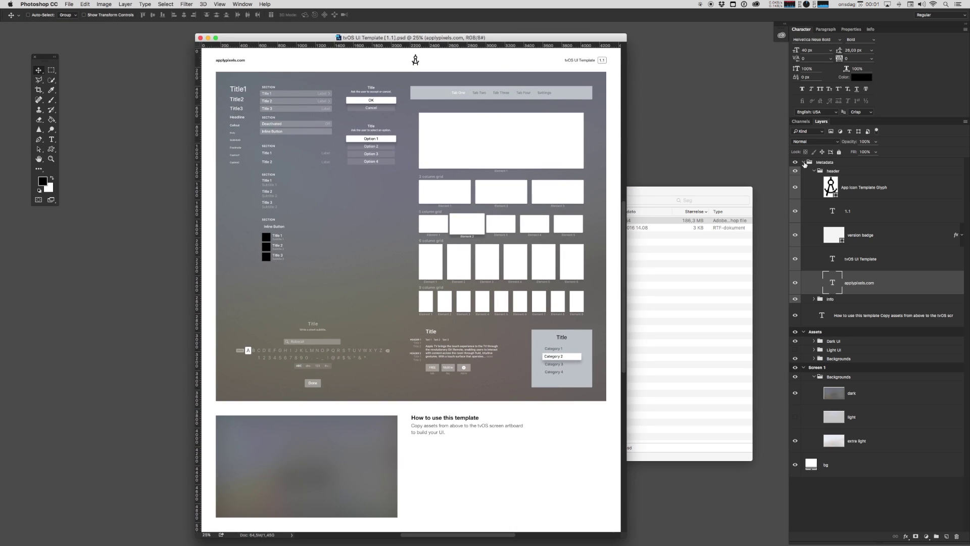
left_click(804, 162)
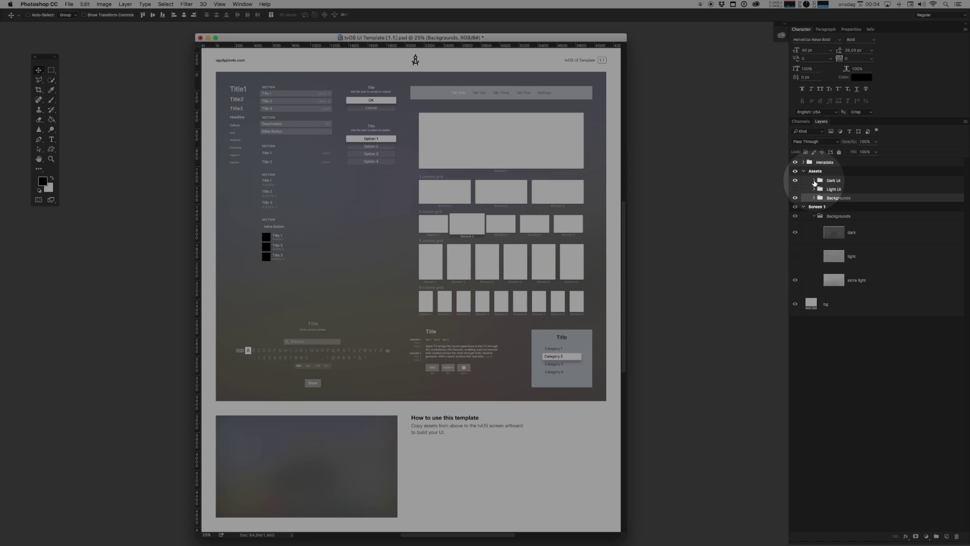
Hide the Assets dark background and the Dark UI group, then show the Light UI group.
left_click(814, 180)
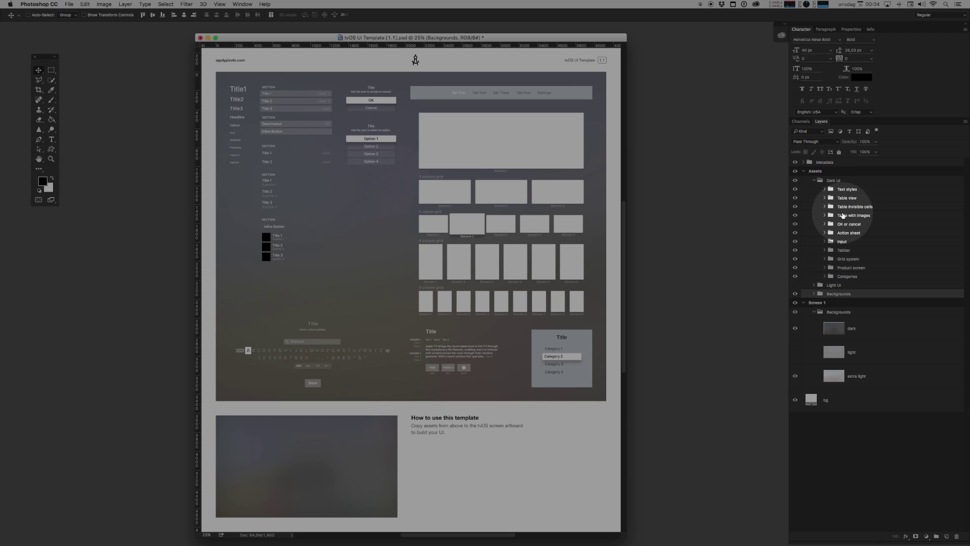
left_click(814, 293)
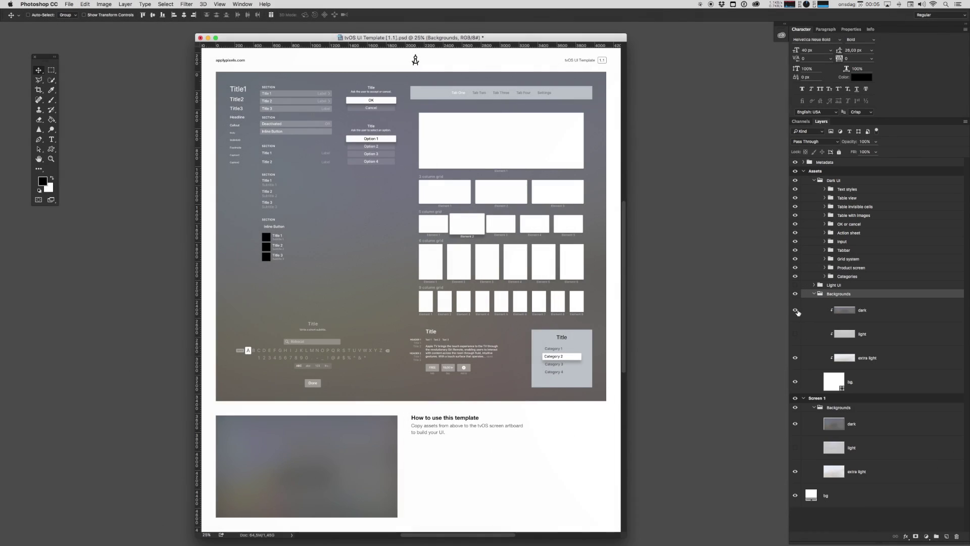
left_click(795, 311)
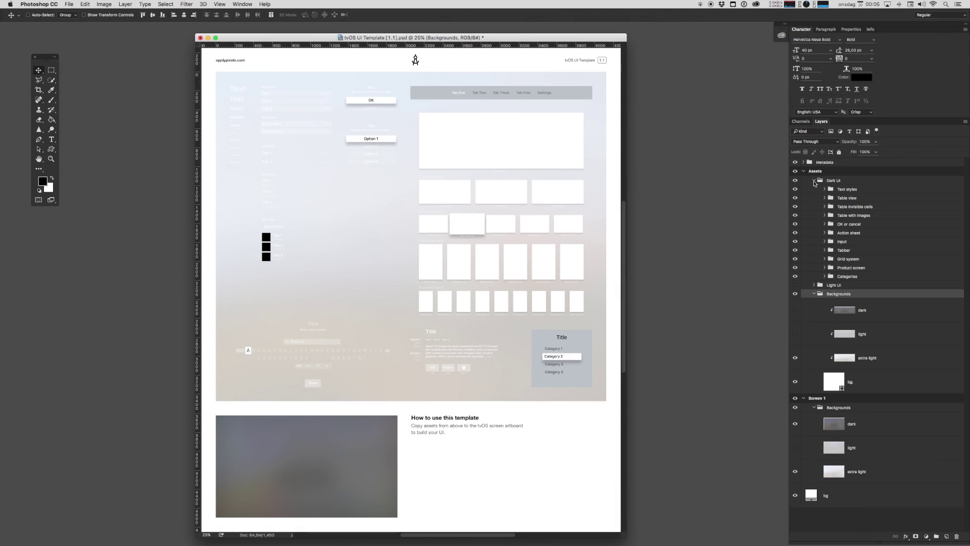
left_click(813, 180)
left_click(795, 180)
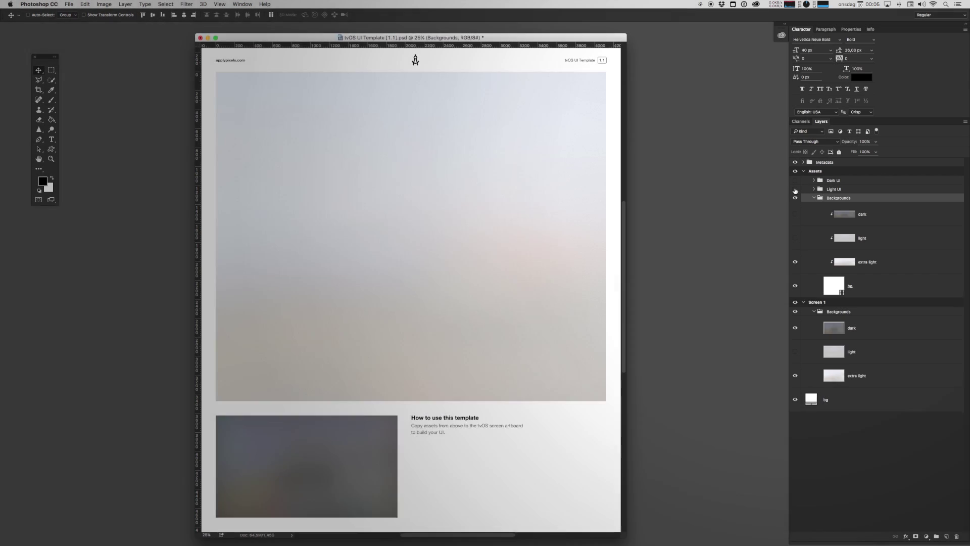
left_click(795, 189)
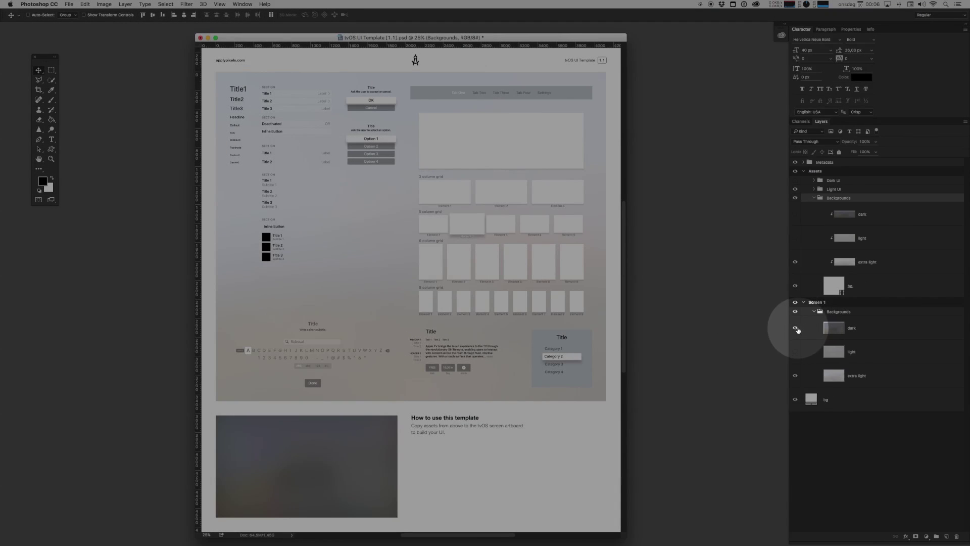
Hide Screen 1's dark background and place a copy of the light Tabbar along its top edge.
left_click(795, 329)
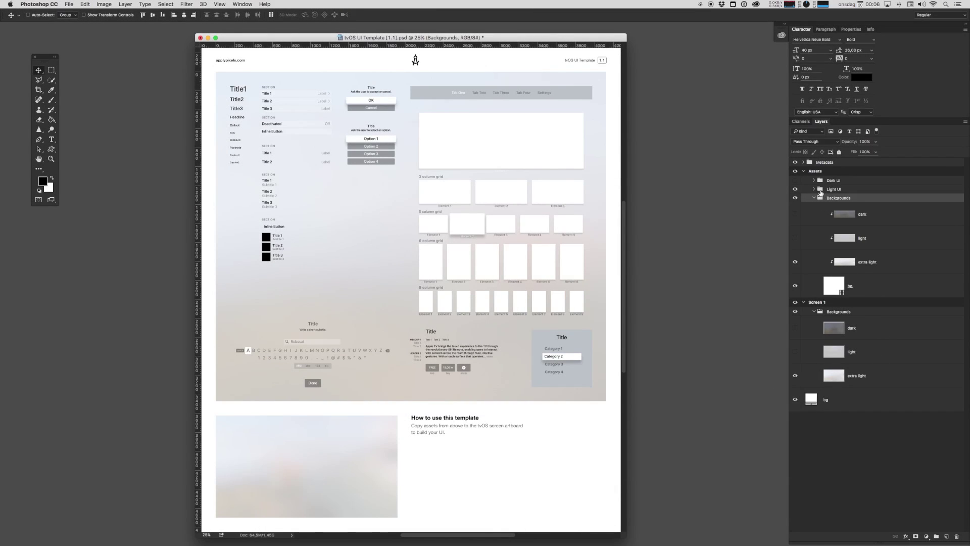
left_click(814, 189)
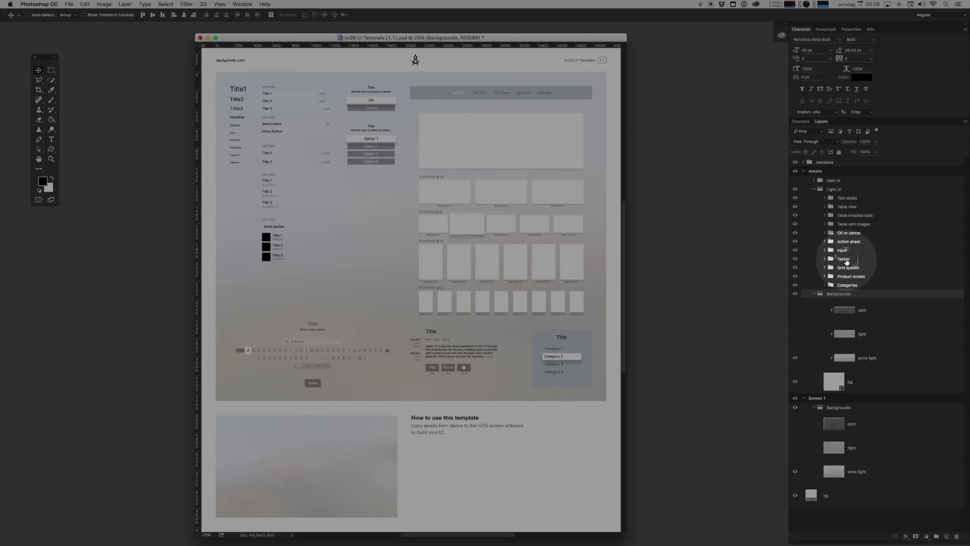
left_click(847, 261)
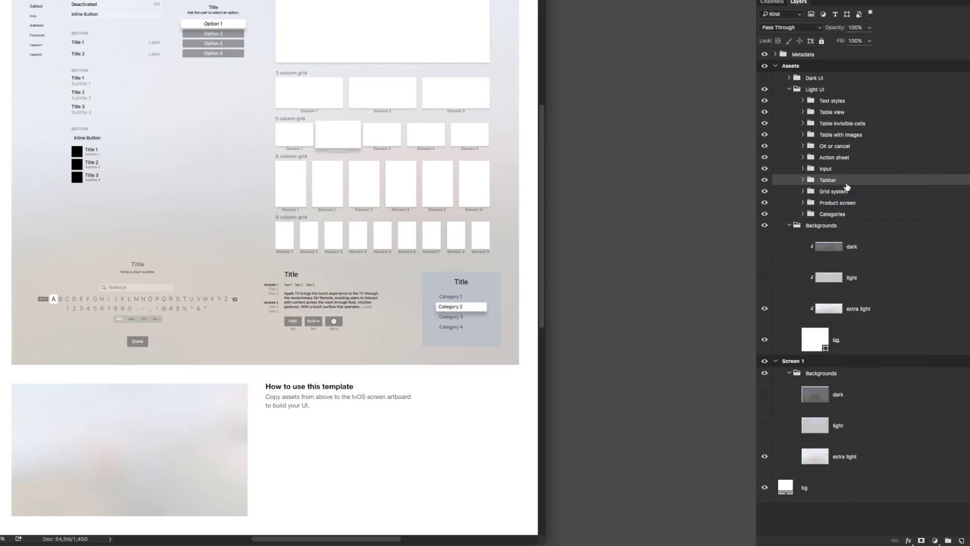
right_click(849, 259)
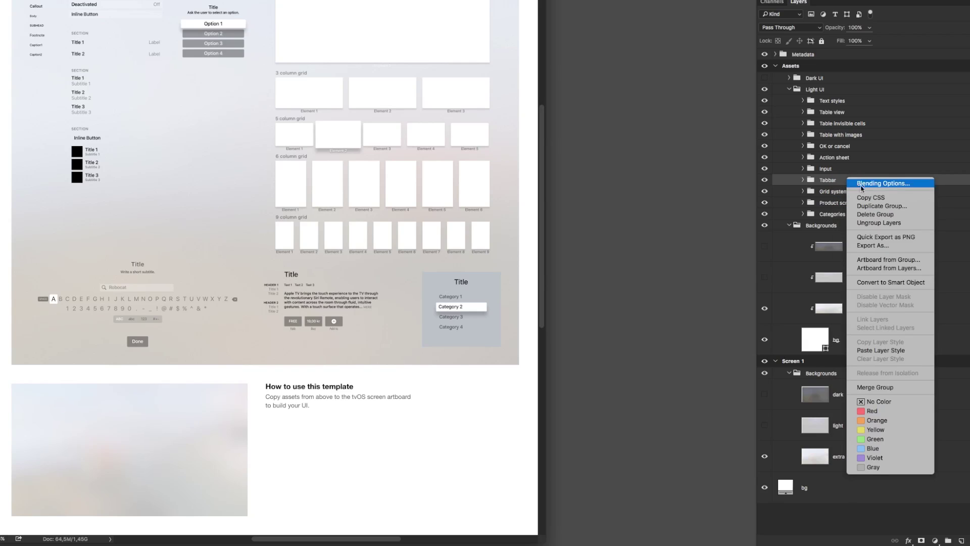
left_click(830, 183)
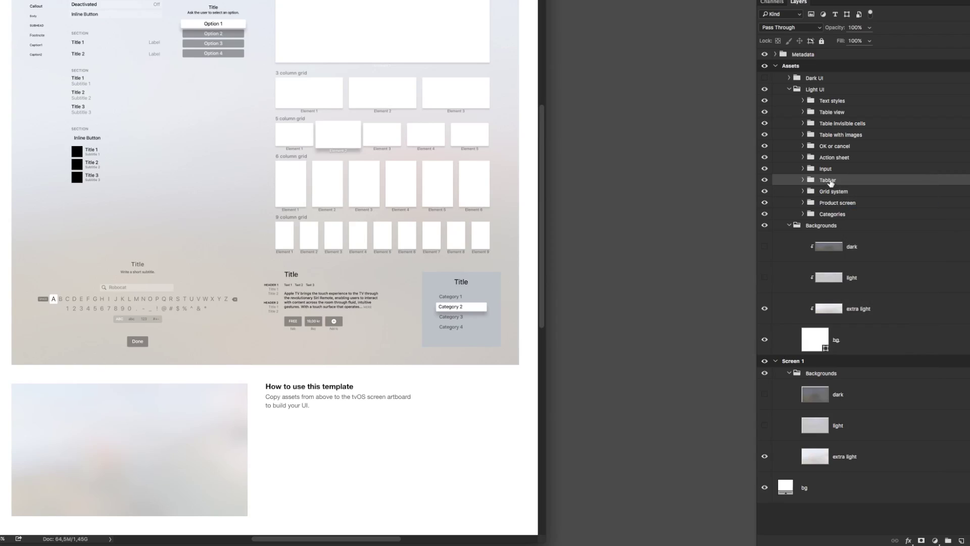
left_click_drag(831, 183, 820, 381)
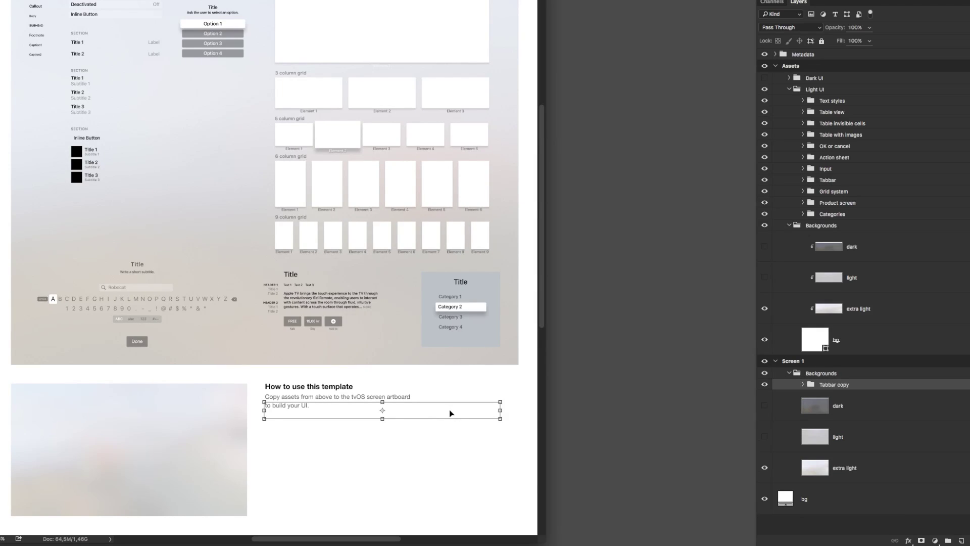
left_click_drag(410, 412, 195, 398)
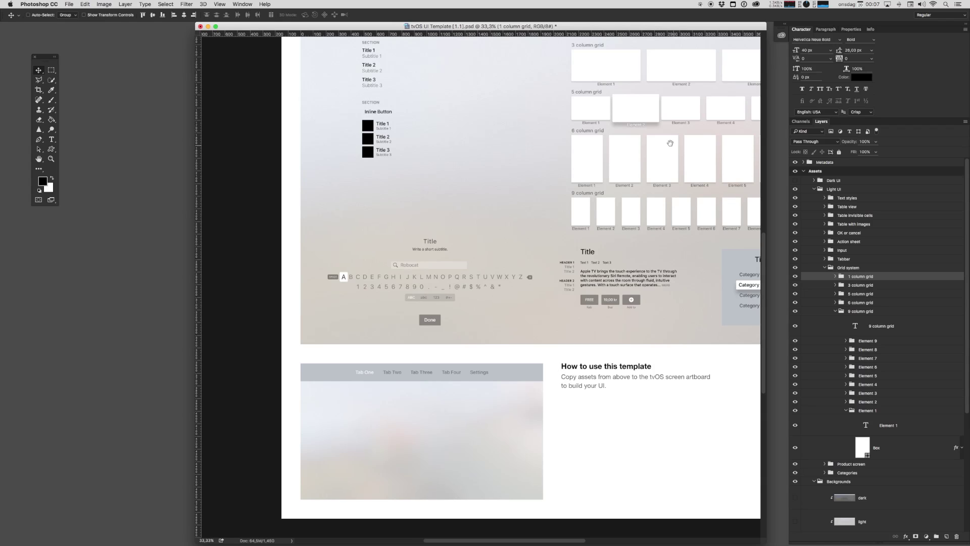
Copy the 1, 3 and 5 column grids into Screen 1 Backgrounds and move them onto the artboard.
left_click_drag(670, 143, 602, 295)
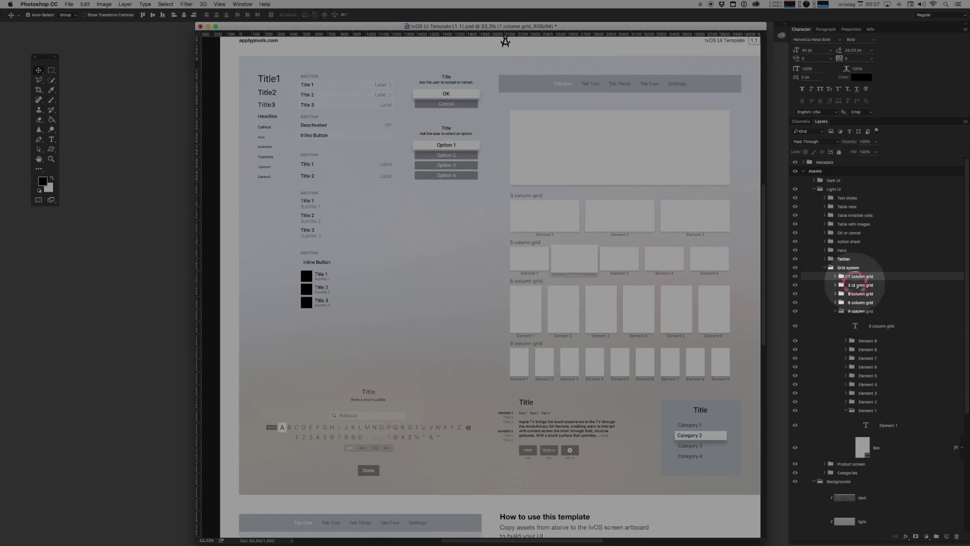
left_click(859, 294, "shift")
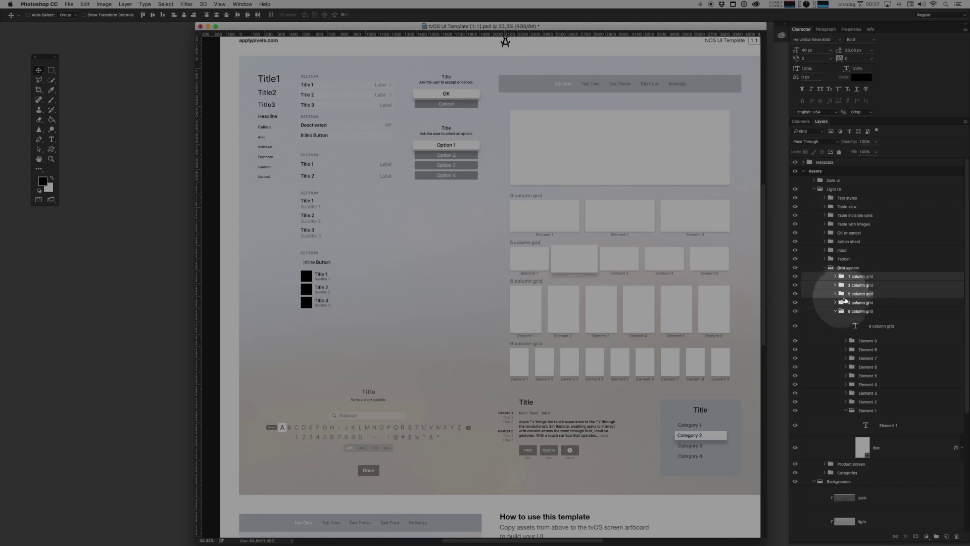
scroll(844, 300, "down", 2)
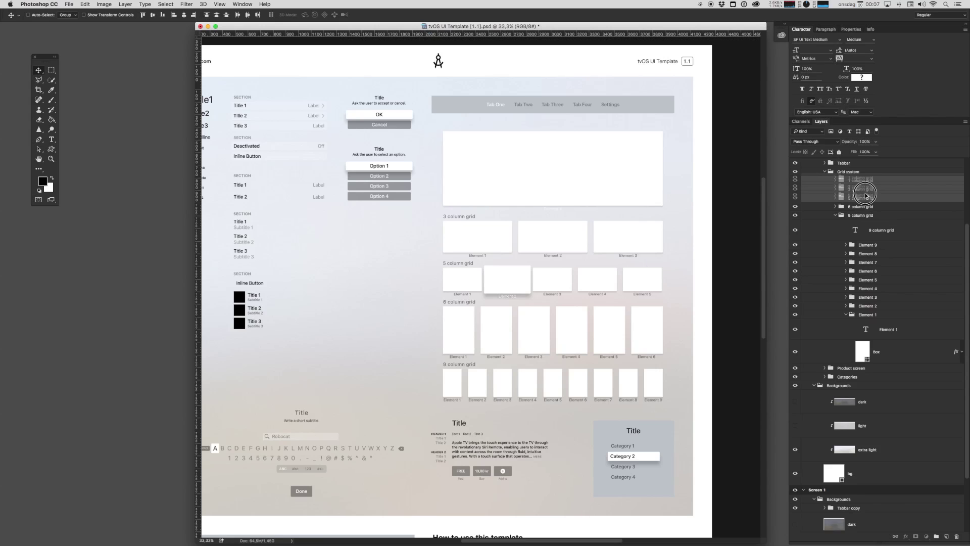
left_click_drag(860, 189, 851, 442)
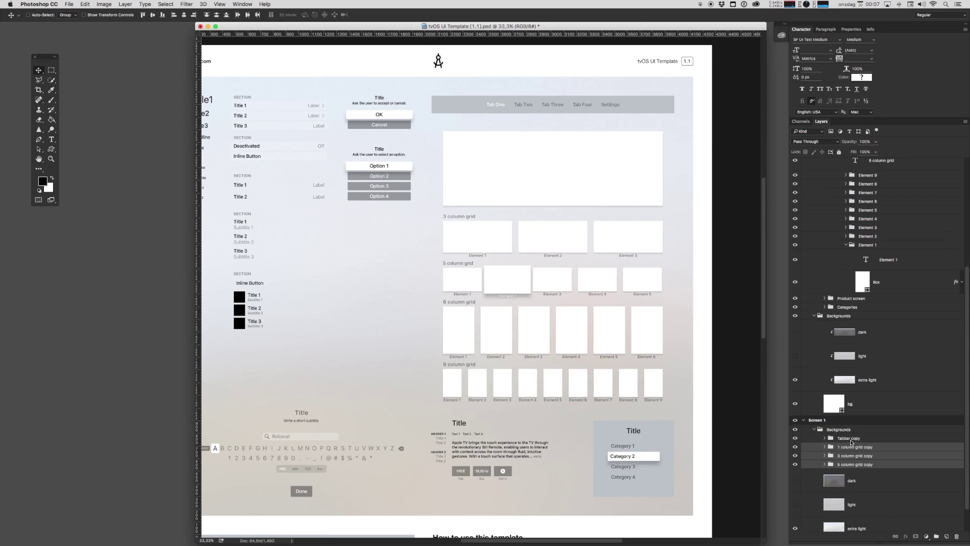
scroll(485, 357, "down", 5)
scroll(485, 357, "left", 2)
key("super+t")
left_click_drag(485, 357, 370, 383)
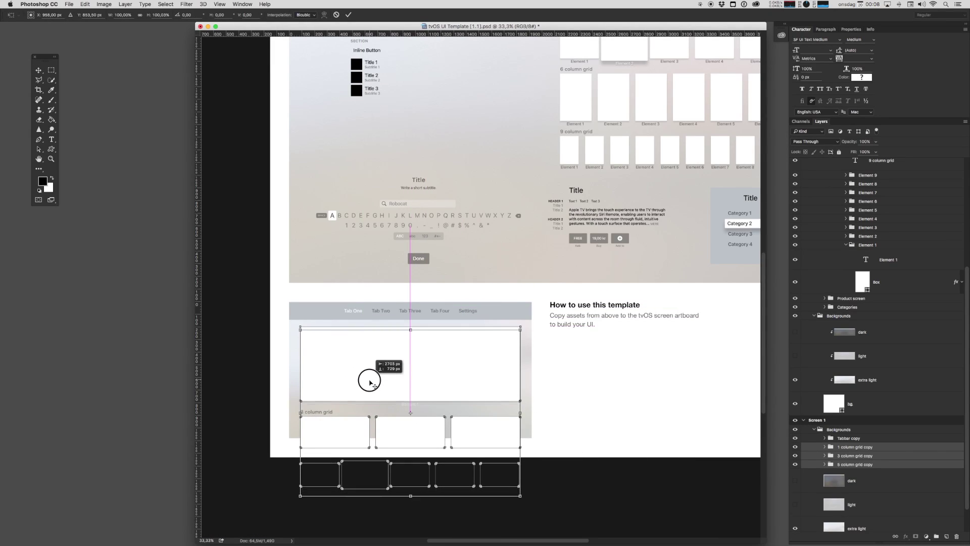
key("Return")
Hide the 'How to use this template' note beside the screen.
scroll(508, 289, "down", 1)
scroll(509, 289, "right", 1)
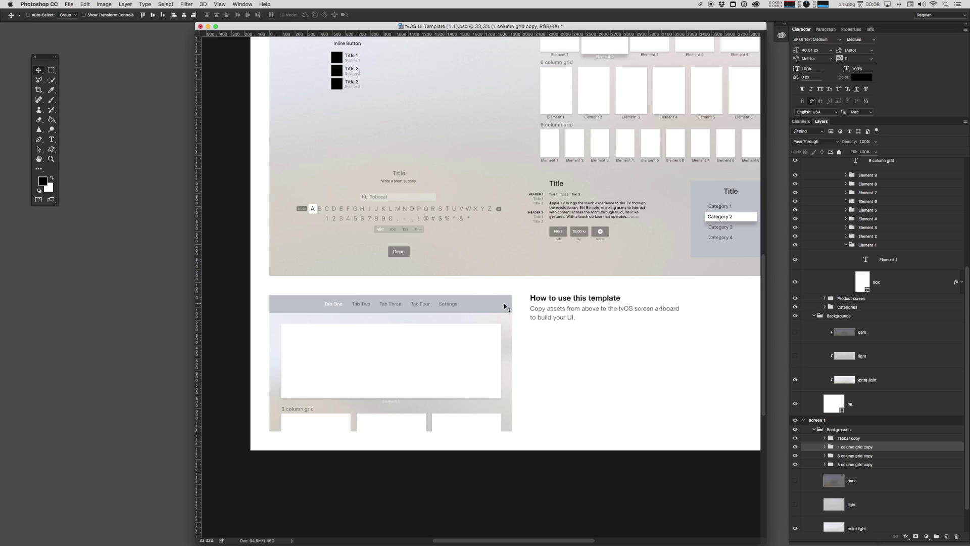
left_click(525, 303, "super")
key("super+comma")
key("super+comma")
key("super+comma")
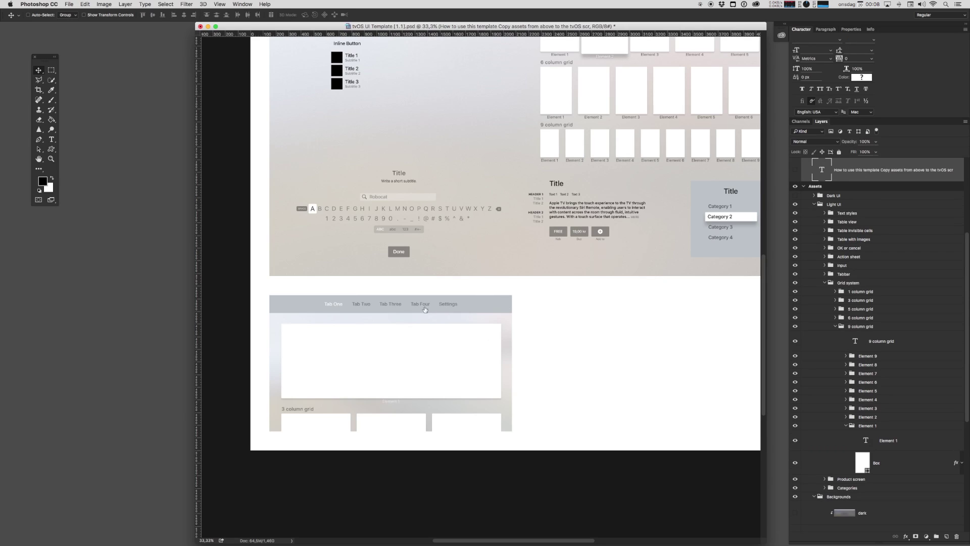
Duplicate the Screen 1 artboard with Duplicate Artboard.
left_click(494, 302, "super")
right_click(850, 409)
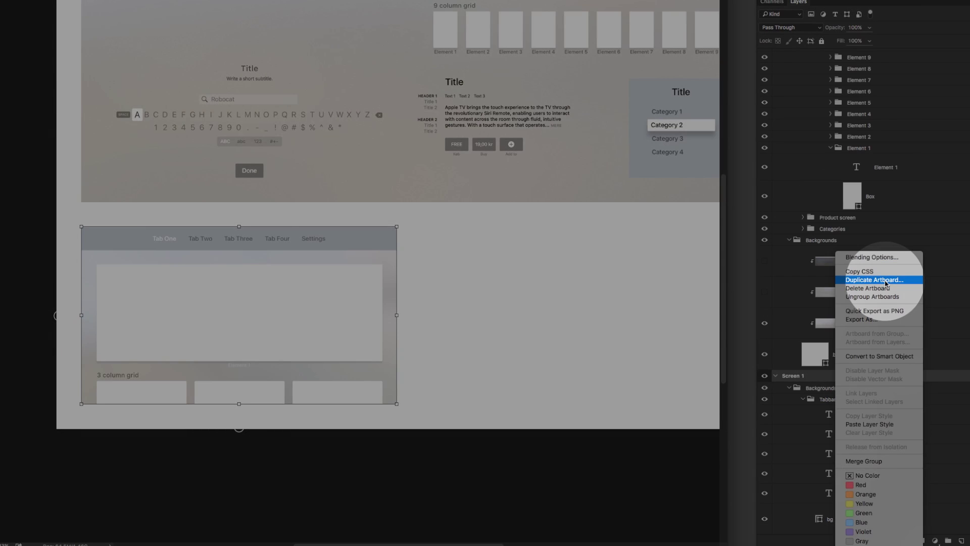
left_click(885, 284)
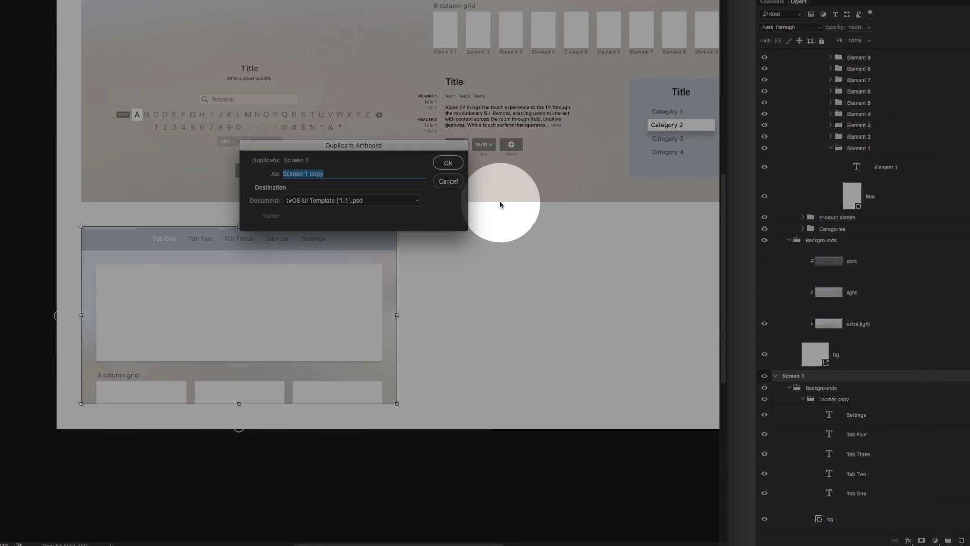
left_click(448, 163)
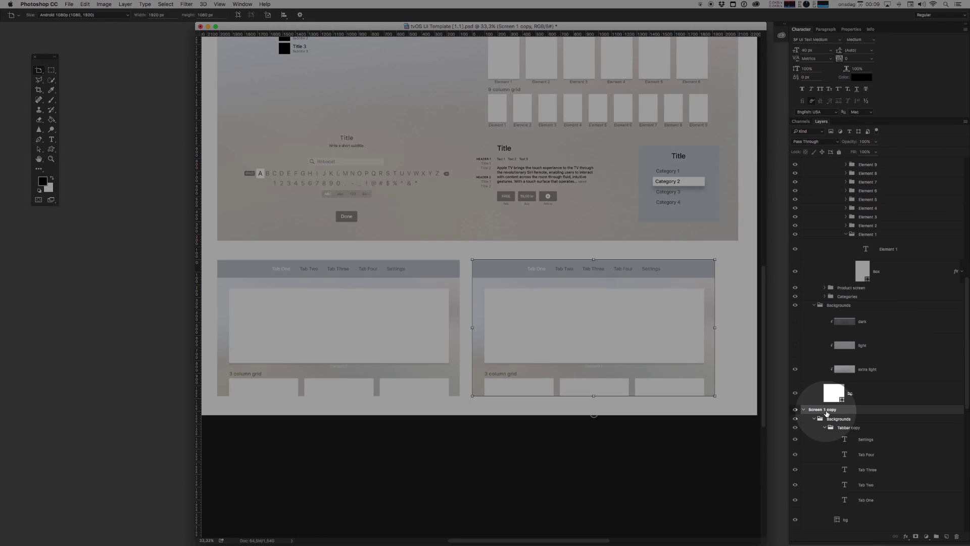
Rename the copied artboard to 'Screen 2'.
double_click(831, 409)
type("Screen 2")
key("Return")
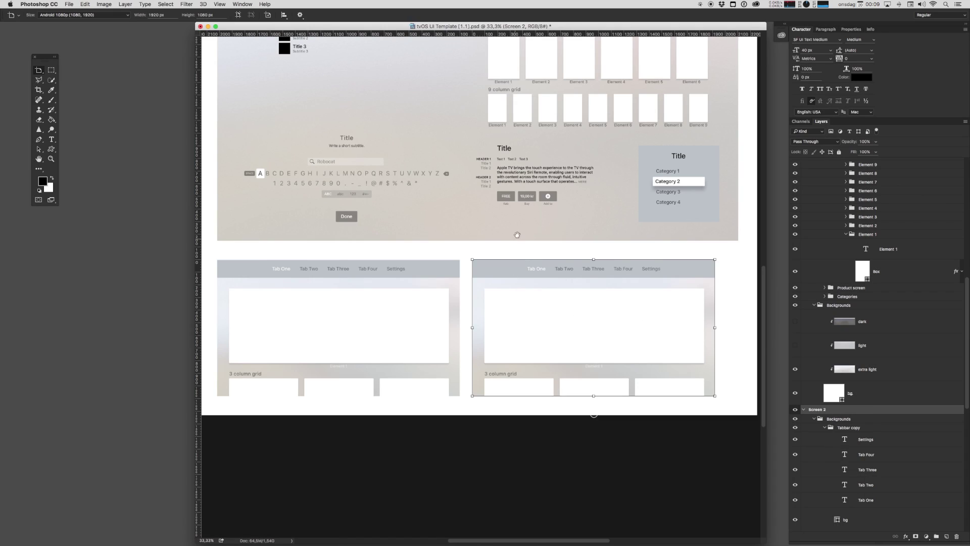
left_click_drag(517, 233, 517, 310)
key("v")
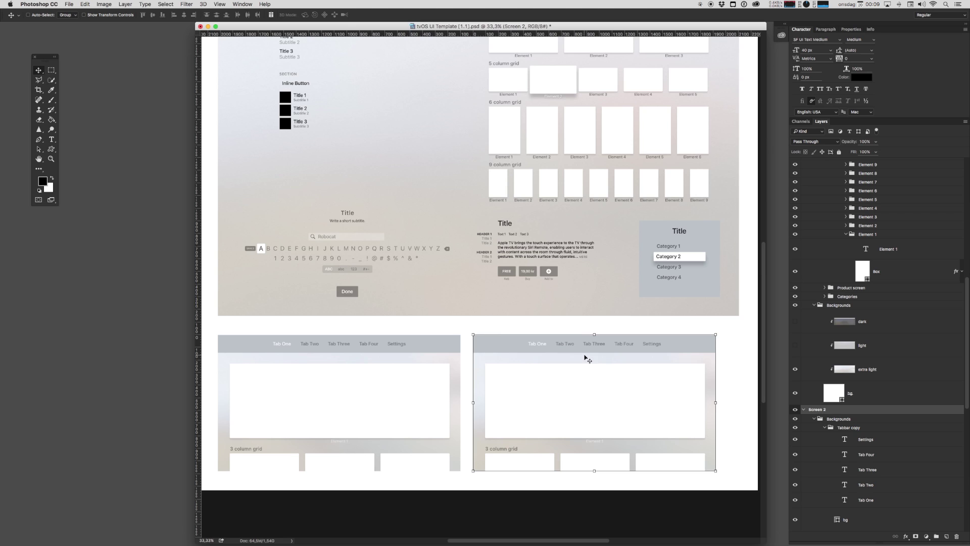
Fill the Screen 2 tab bar background with blue 1783f0 (RGB 23, 131, 240).
left_click(559, 346, "super")
left_click_drag(520, 381, 552, 302)
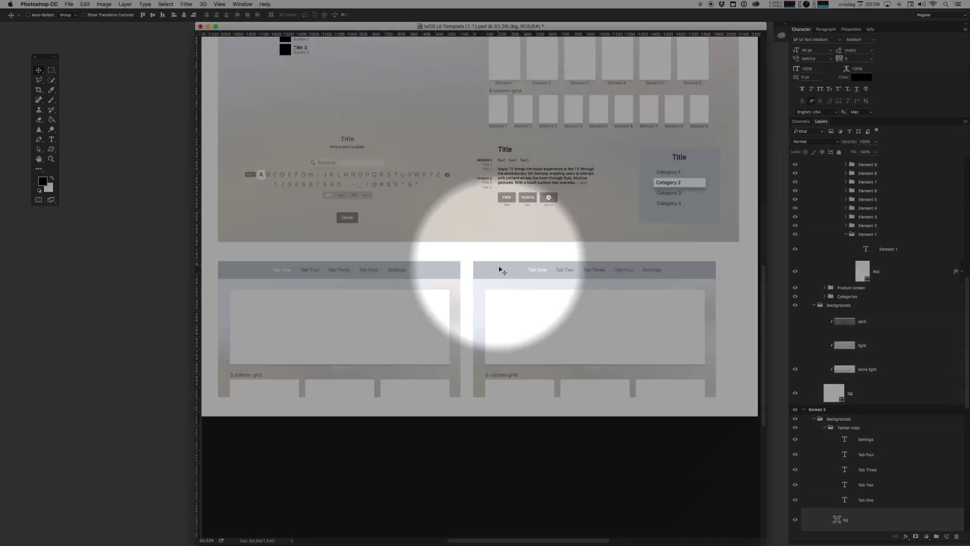
scroll(842, 475, "down", 3)
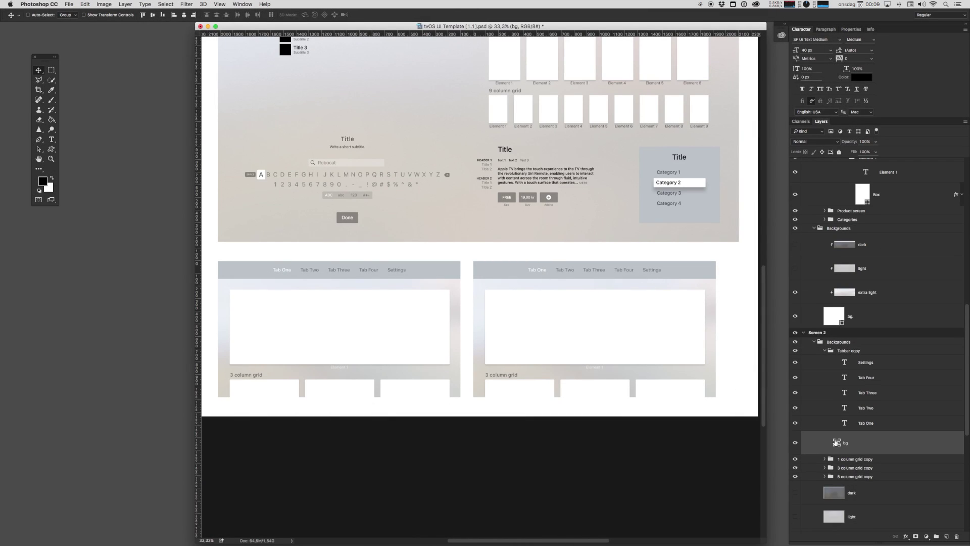
double_click(837, 443)
left_click_drag(521, 200, 726, 330)
left_click(681, 343)
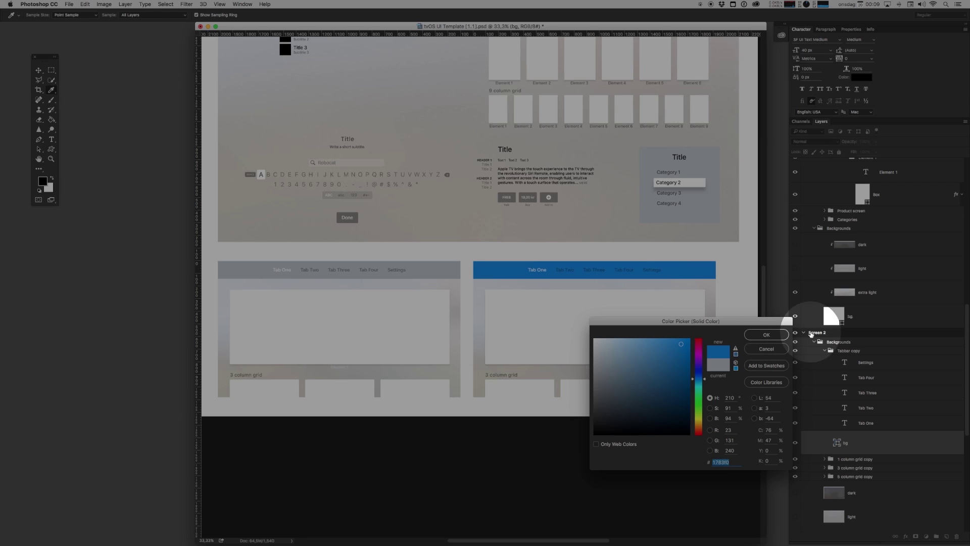
left_click(766, 335)
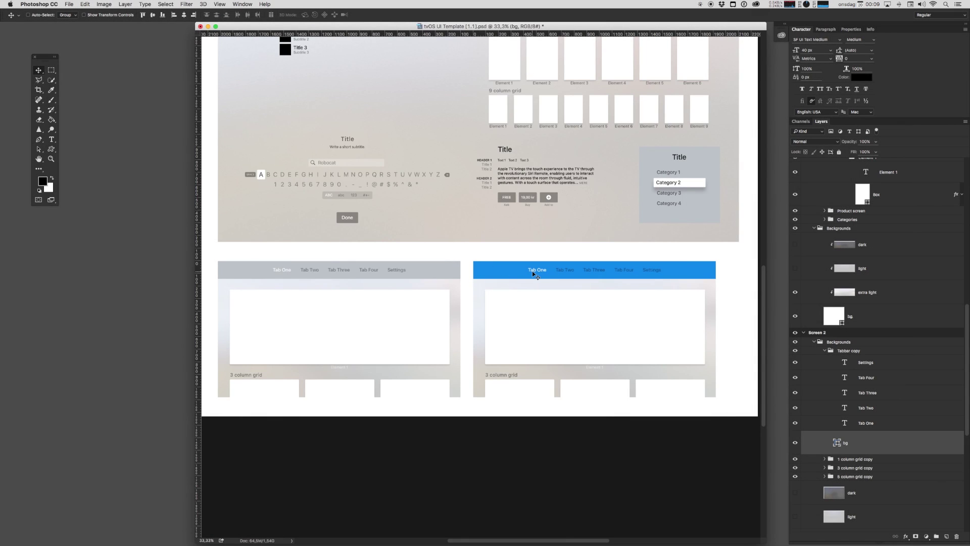
scroll(581, 275, "up", 2)
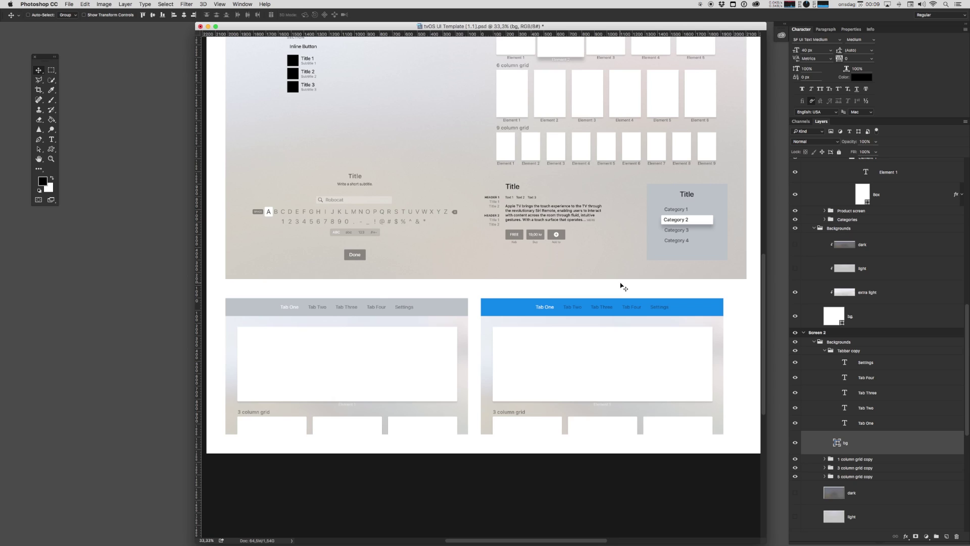
key("super+minus")
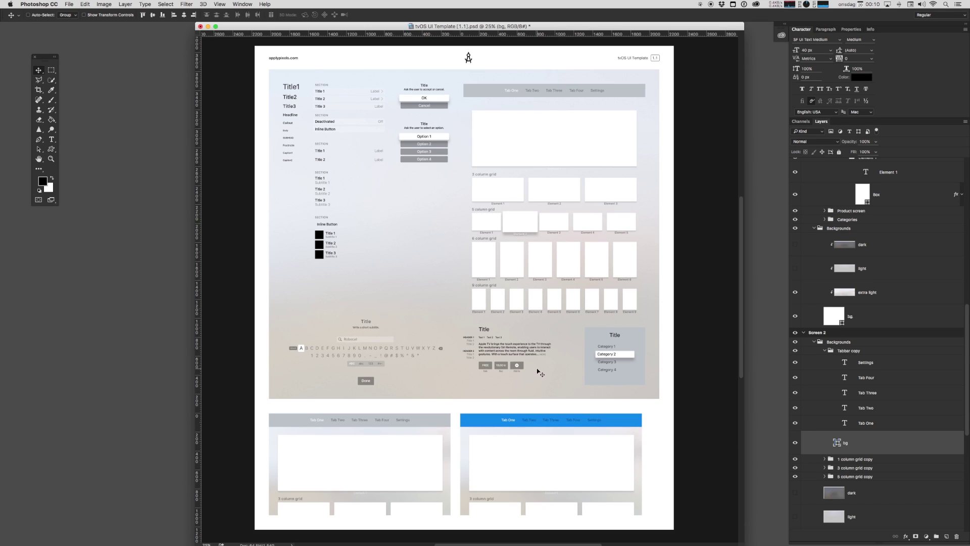